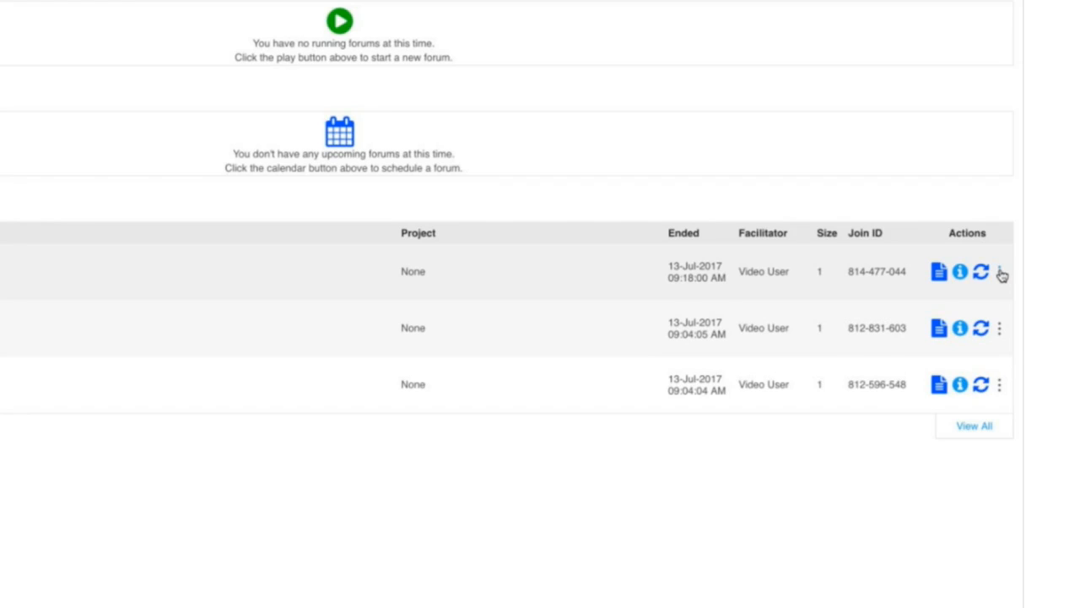
Open the most recently ended forum for editing as a new framework and name it "Travel SW Speedboat"
{"action": "left_click", "coordinate": [1000, 272]}
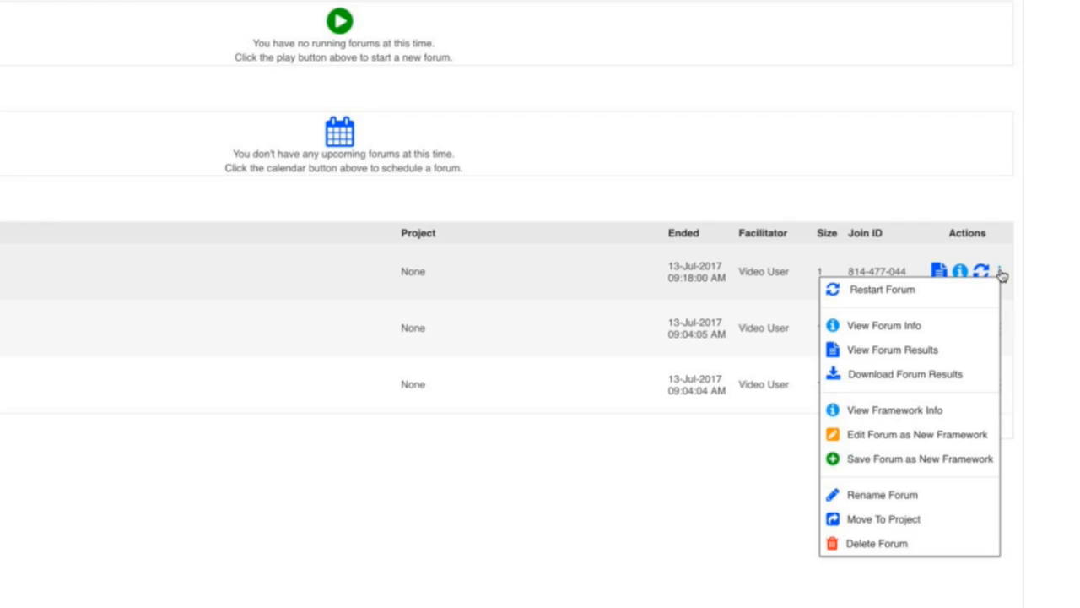
{"action": "left_click", "coordinate": [936, 443]}
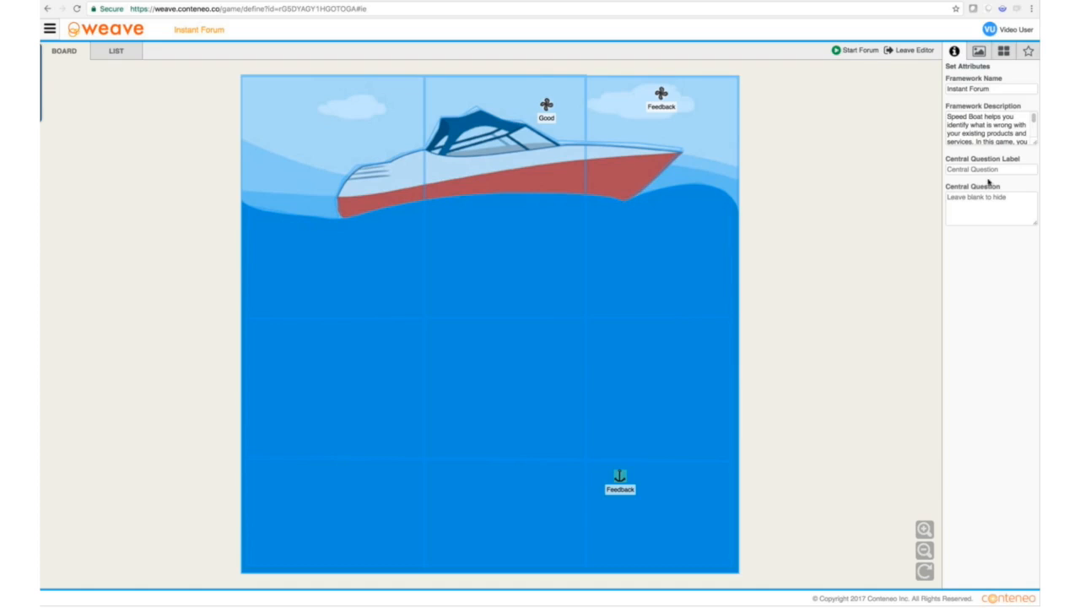
{"action": "left_click_drag", "start_coordinate": [995, 90], "coordinate": [913, 84]}
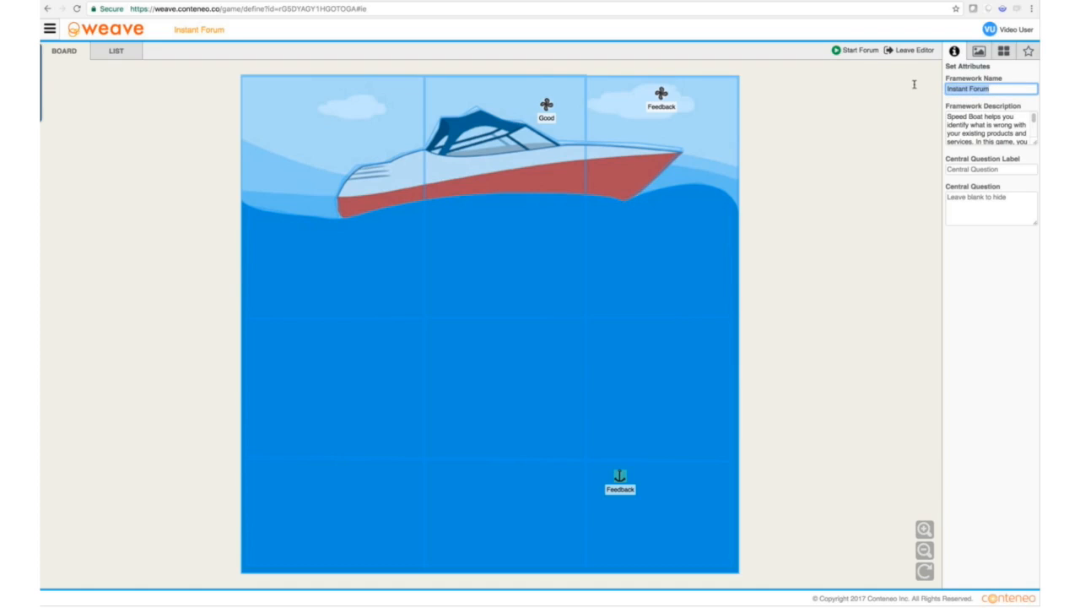
{"action": "type", "text": "Travel SW Speedb"}
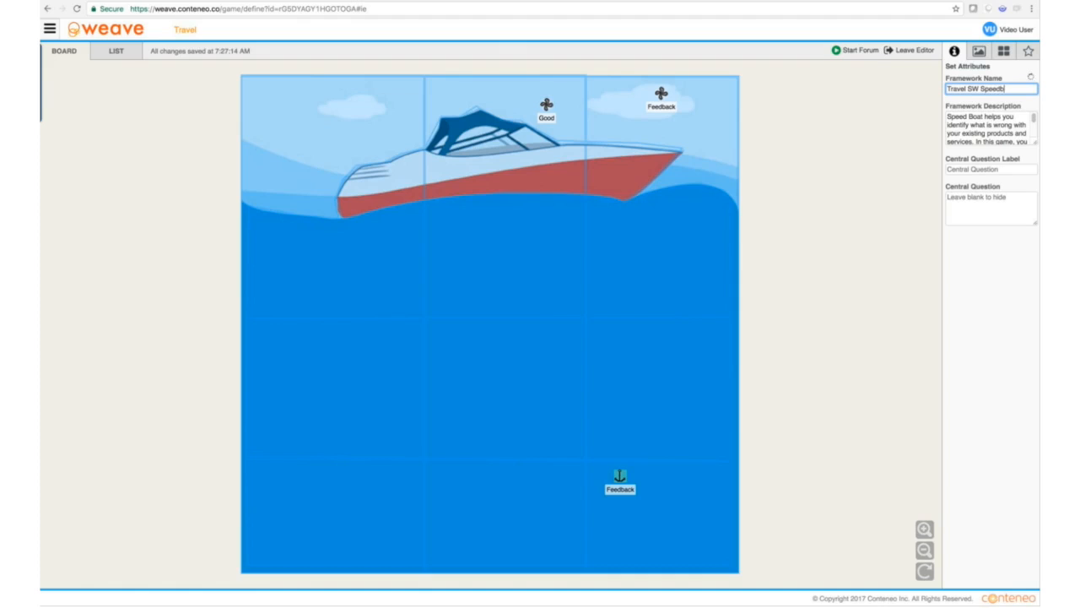
{"action": "type", "text": "oat"}
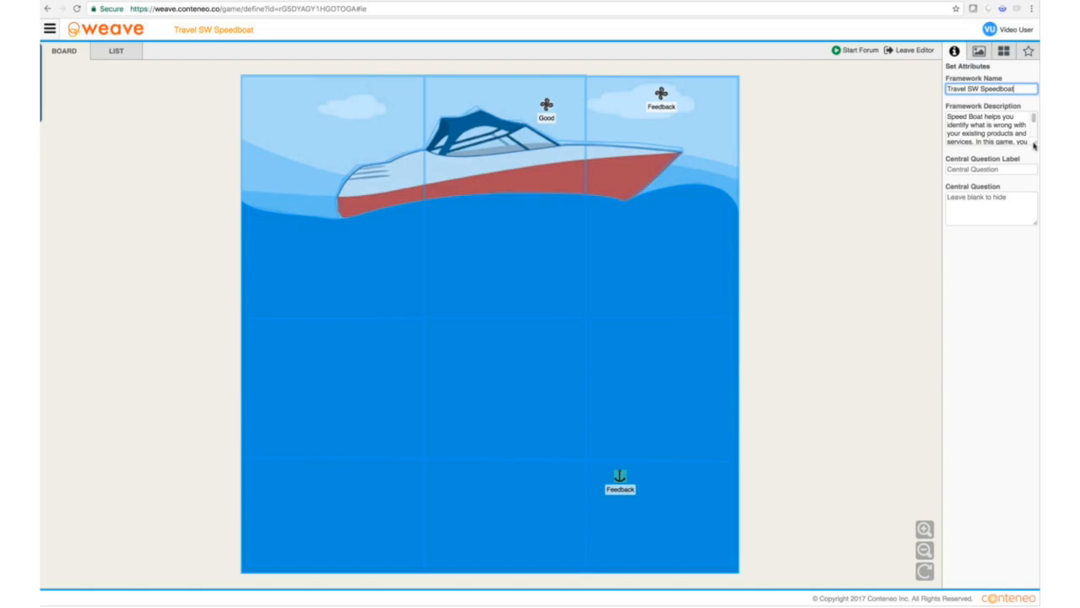
Replace the framework description with "This framework has been tailored for use in our Customer Advisory Board meetings."
{"action": "left_click_drag", "start_coordinate": [1031, 145], "coordinate": [1029, 238]}
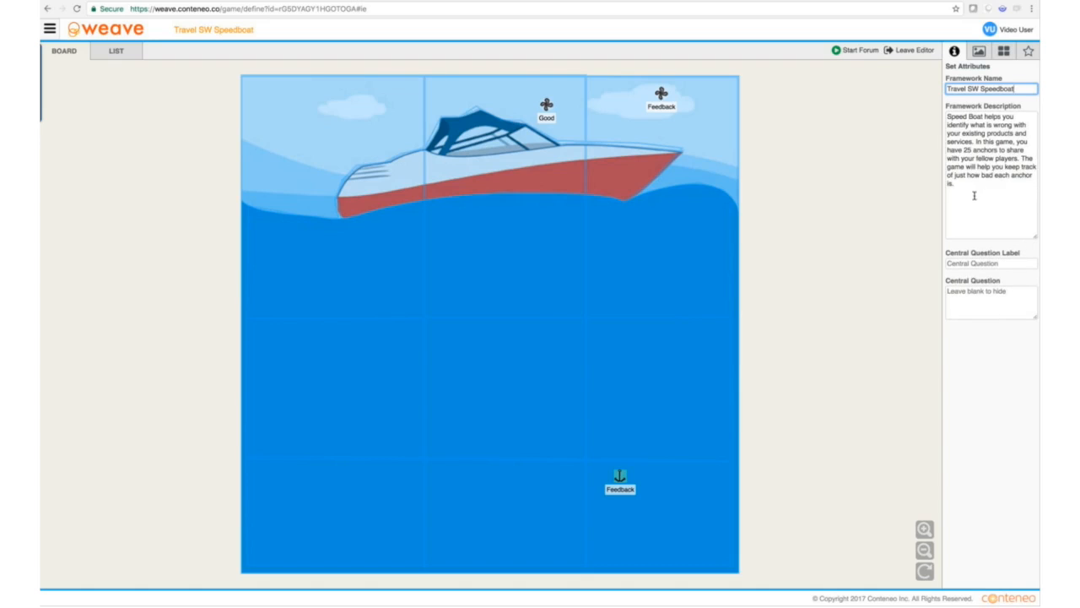
{"action": "left_click_drag", "start_coordinate": [971, 194], "coordinate": [942, 111]}
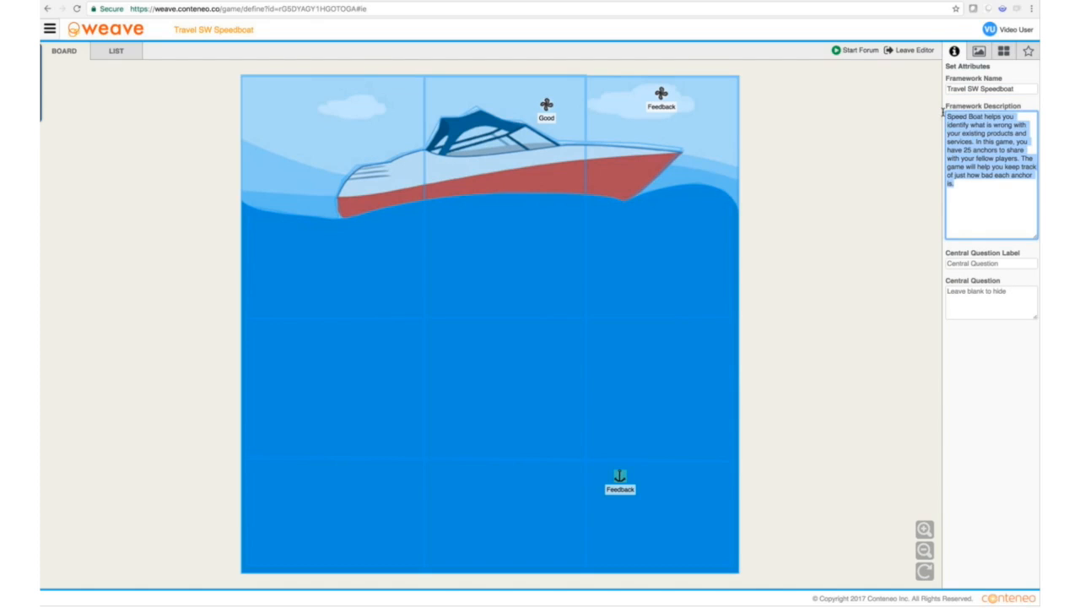
{"action": "type", "text": "This "}
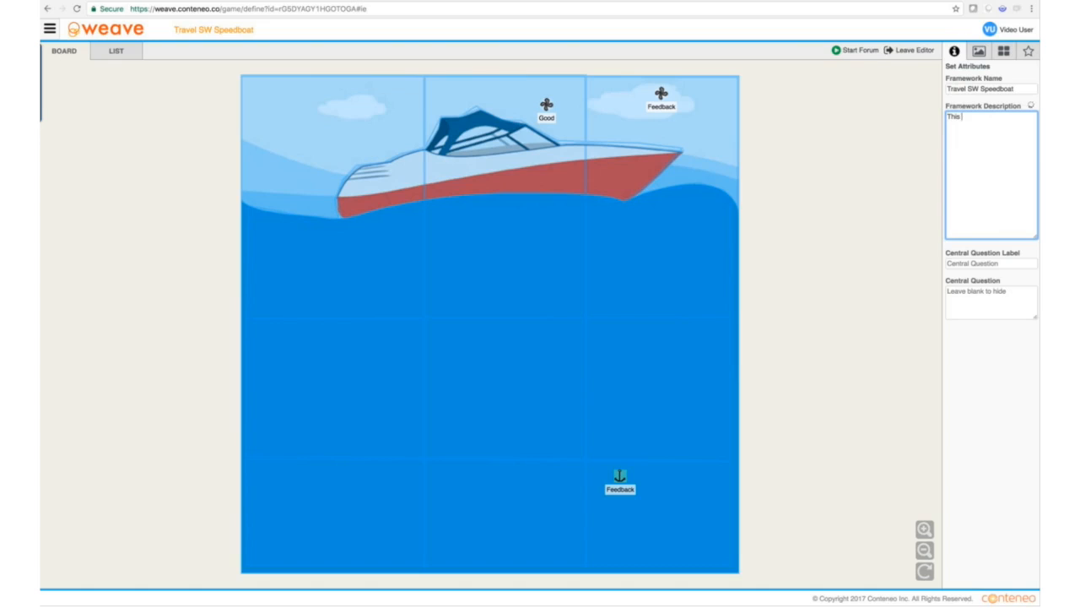
{"action": "type", "text": "framework"}
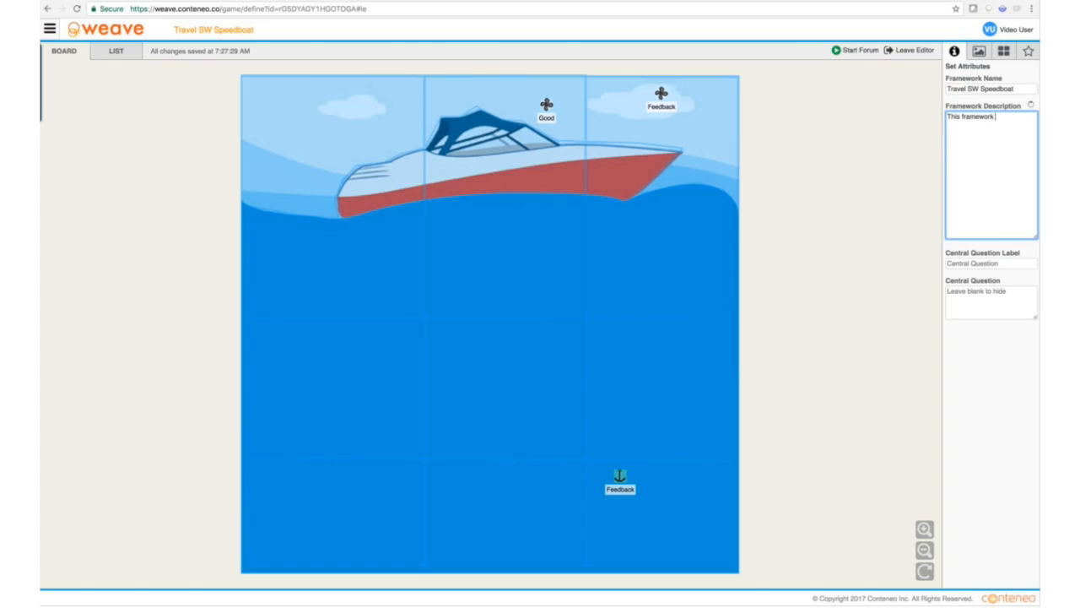
{"action": "type", "text": " has been tailored for use"}
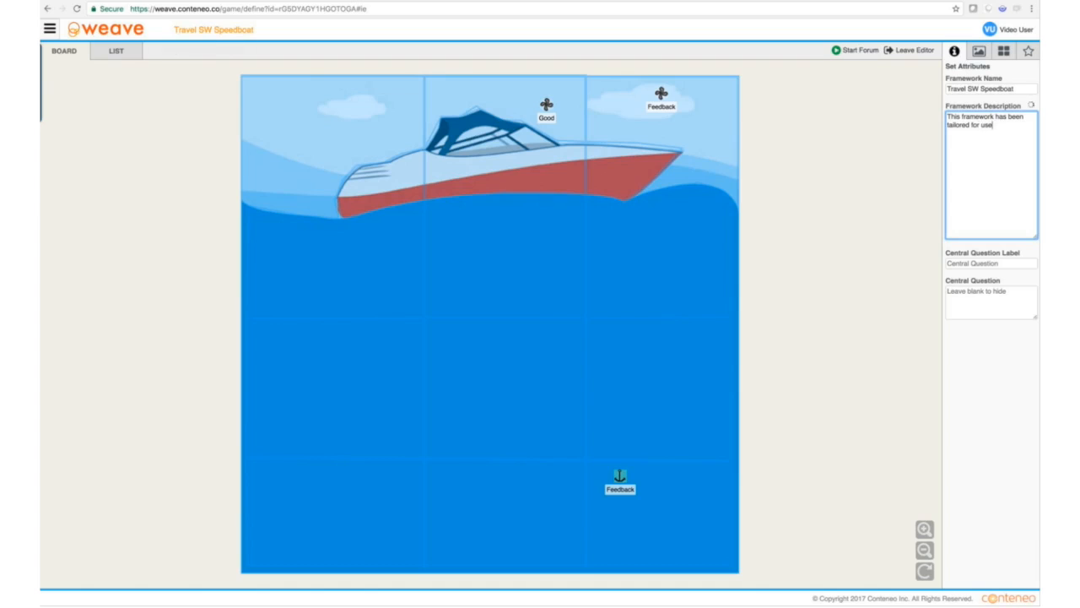
{"action": "type", "text": "in our Customer "}
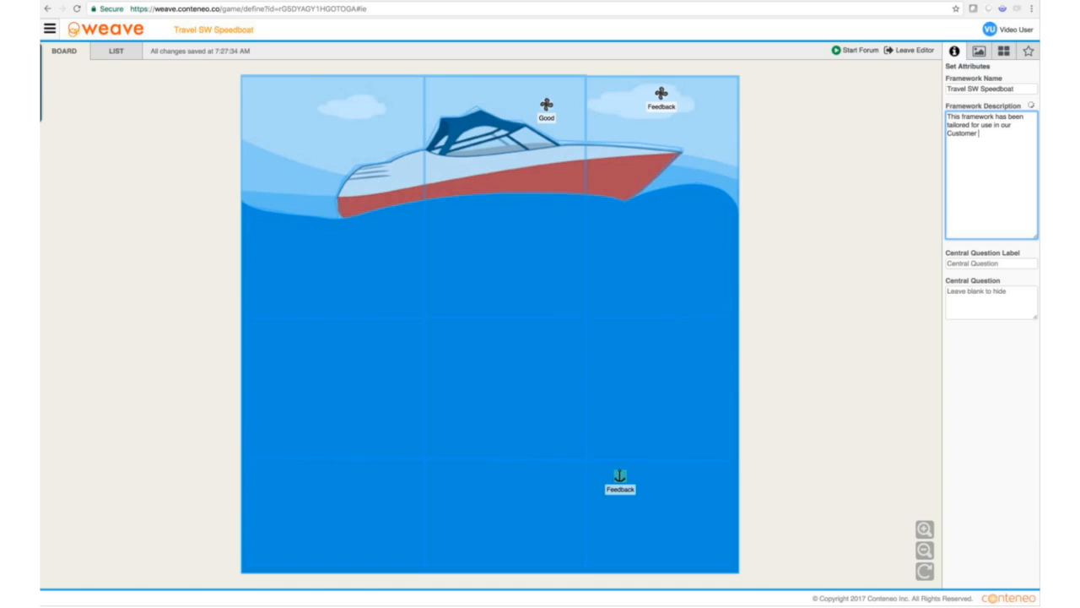
{"action": "type", "text": "Advic"}
{"action": "type", "text": "ory"}
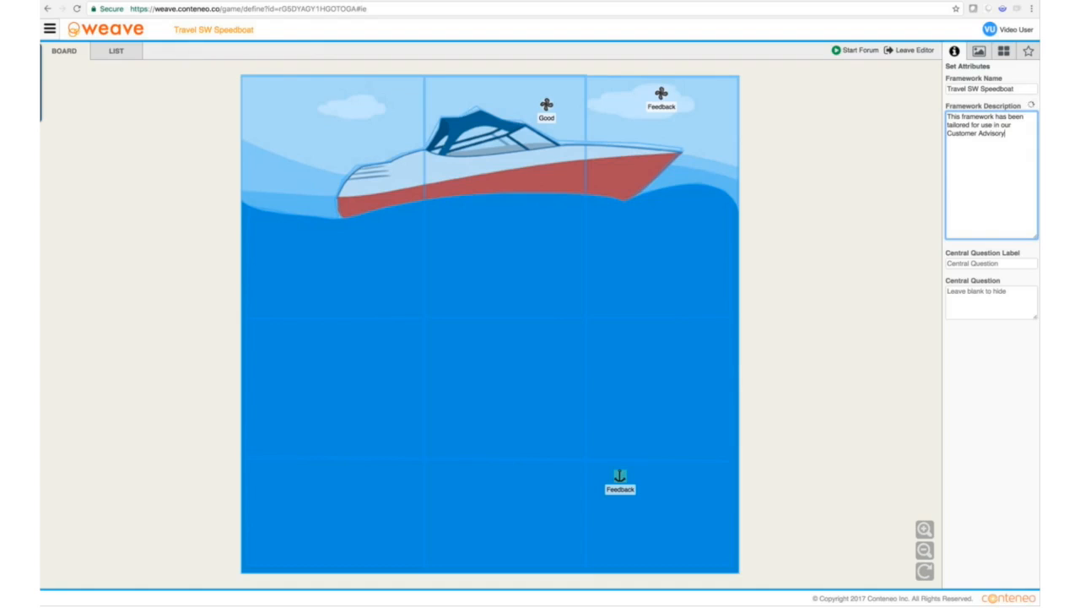
{"action": "type", "text": " Board meering"}
{"action": "key", "text": "BackSpace"}
{"action": "key", "text": "BackSpace"}
{"action": "key", "text": "BackSpace"}
{"action": "type", "text": "tings."}
Set the central question to "How can we improve our Travel Expenses processing software?" and hide the question area above the board
{"action": "left_click", "coordinate": [993, 303]}
{"action": "type", "text": "How can we"}
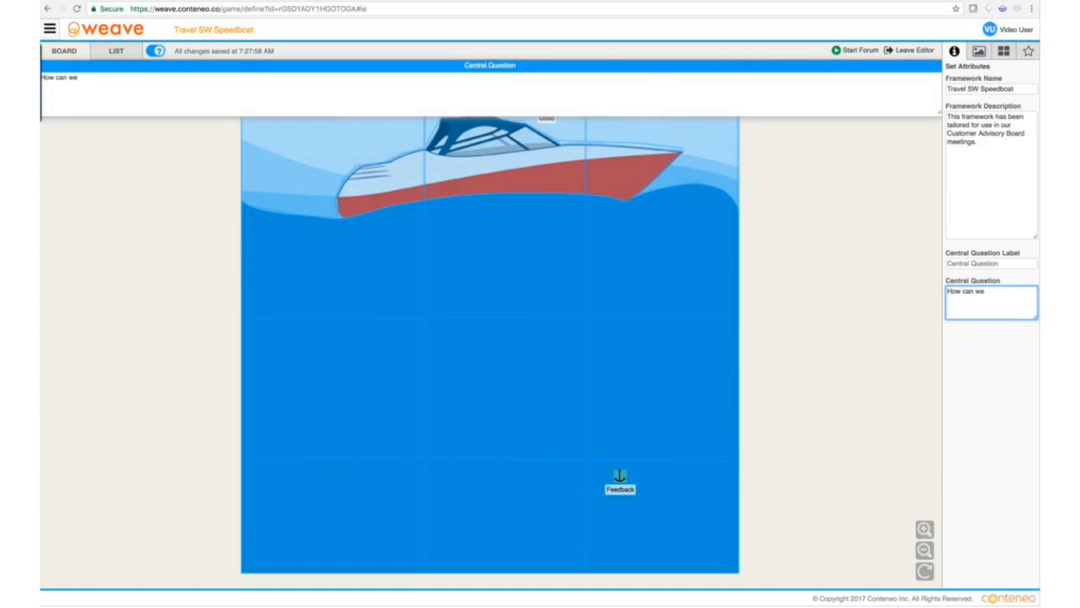
{"action": "type", "text": " improve our"}
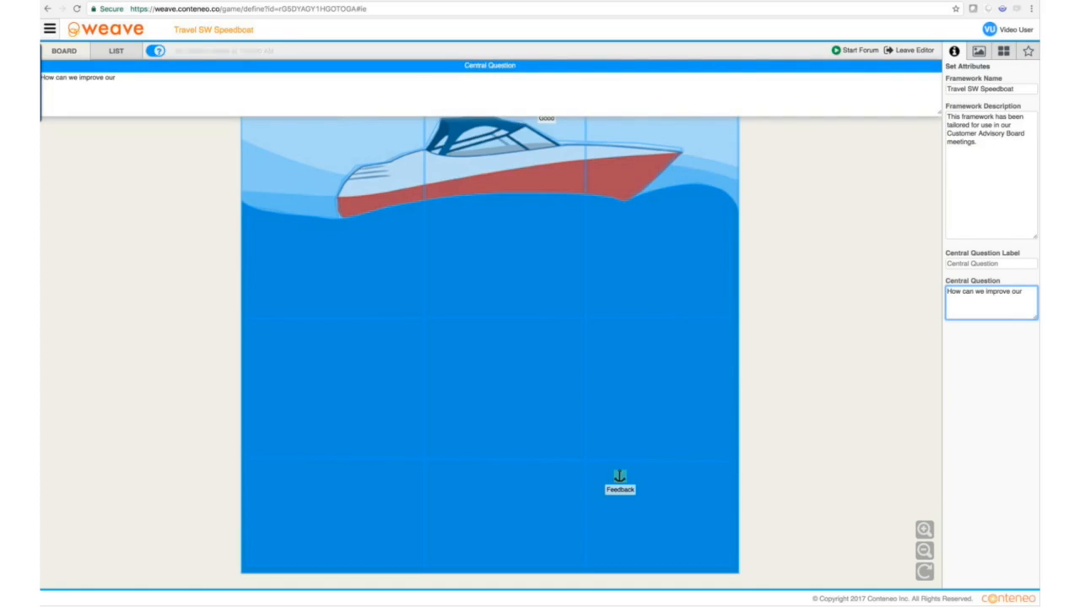
{"action": "type", "text": " Ta"}
{"action": "key", "text": "BackSpace"}
{"action": "type", "text": "ra"}
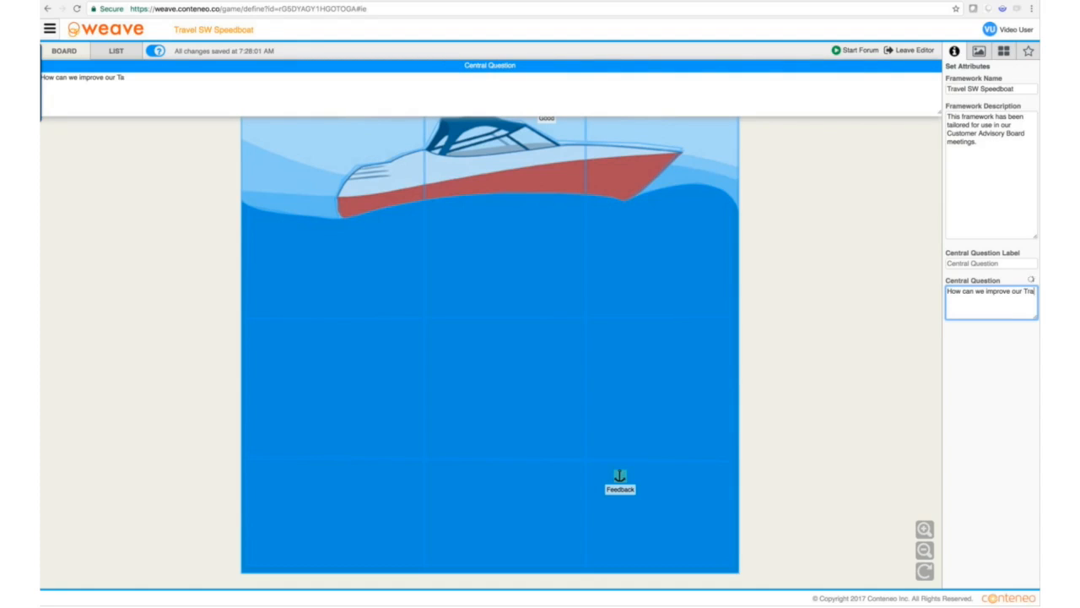
{"action": "type", "text": "vel Expenses prod"}
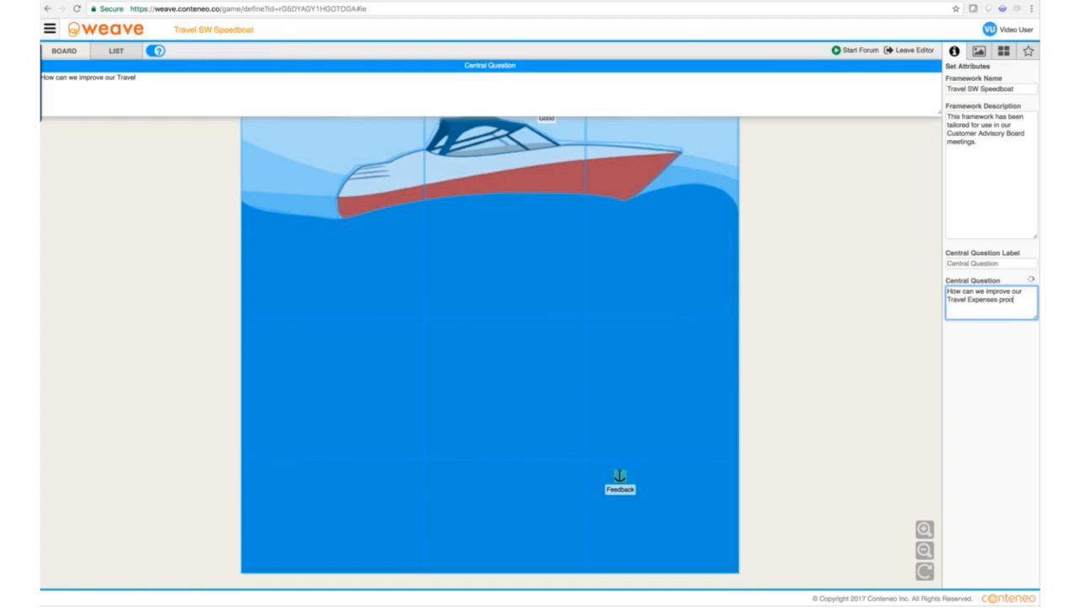
{"action": "key", "text": "BackSpace"}
{"action": "type", "text": "cessing s"}
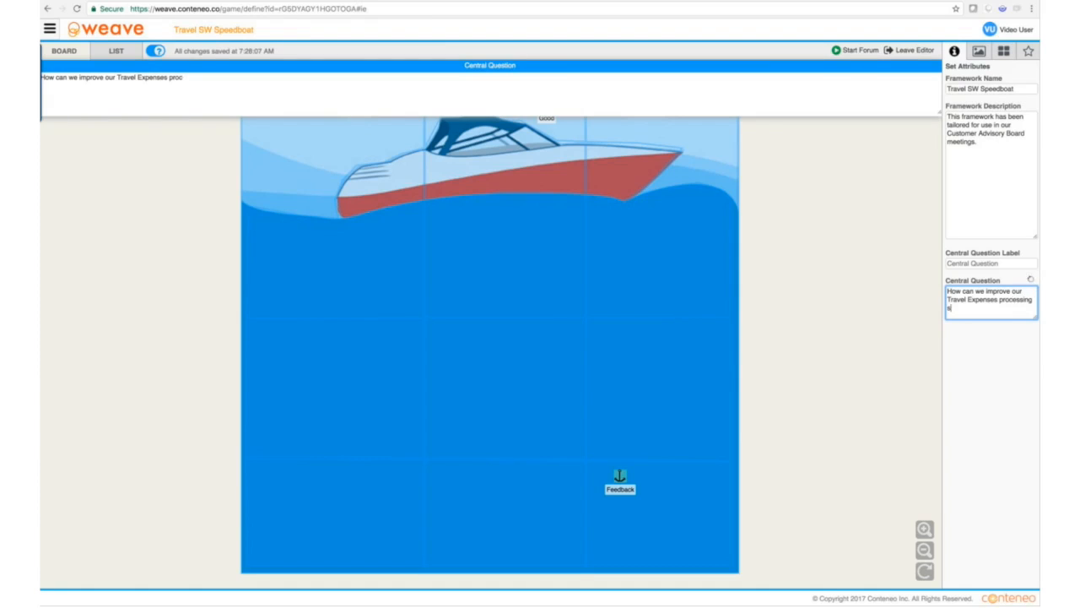
{"action": "type", "text": "oftware?"}
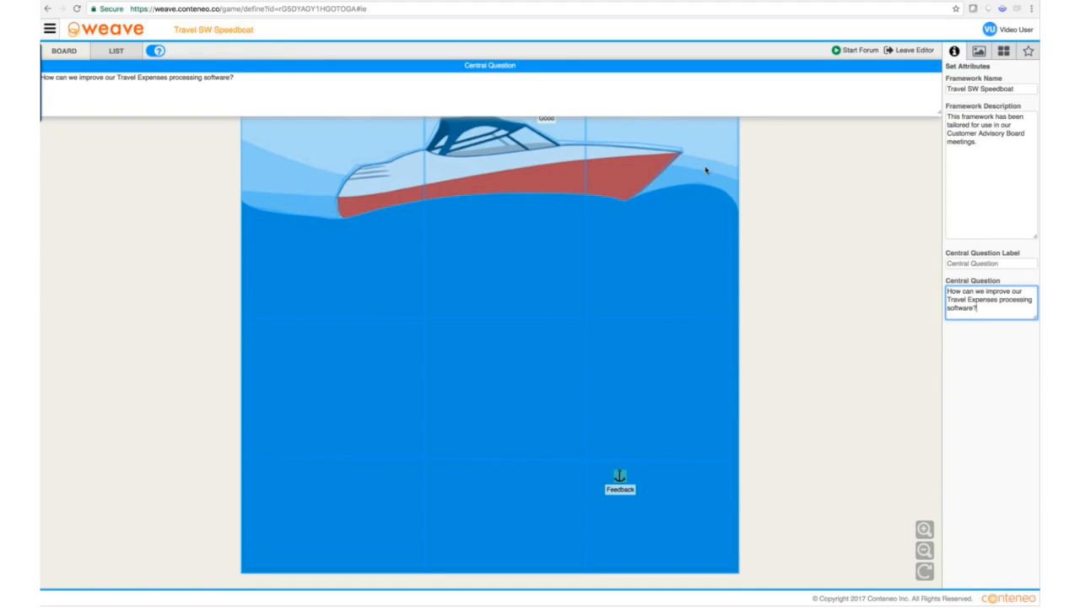
{"action": "left_click", "coordinate": [151, 52]}
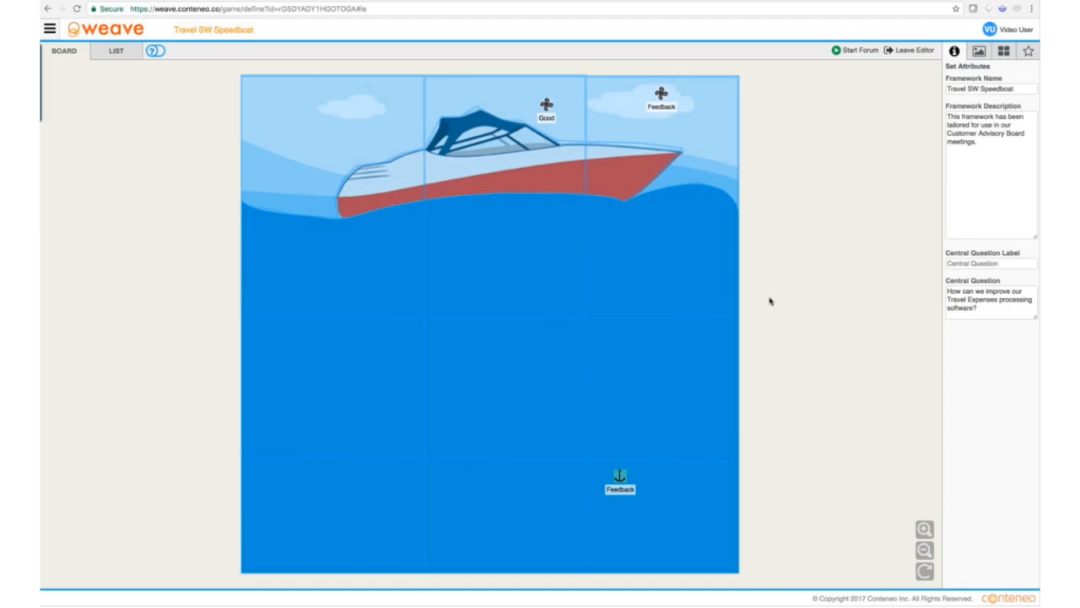
Delete the Feedback and Good propeller items and the Feedback anchor from the board
{"action": "mouse_move", "coordinate": [662, 95]}
{"action": "left_mouse_down"}
{"action": "mouse_move", "coordinate": [823, 118]}
{"action": "mouse_move", "coordinate": [801, 117]}
{"action": "left_mouse_up"}
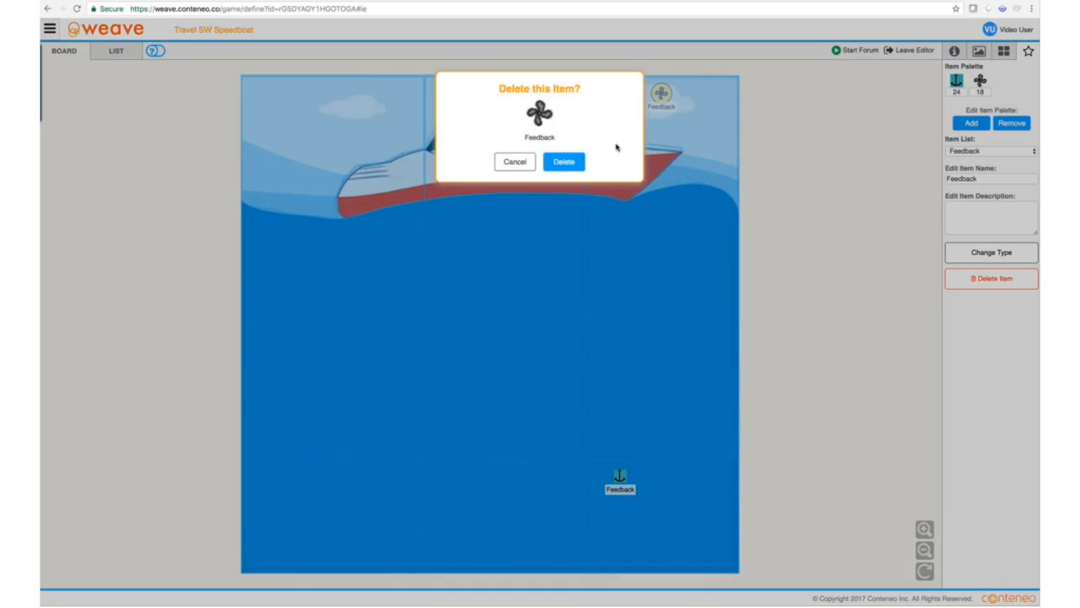
{"action": "left_click", "coordinate": [572, 162]}
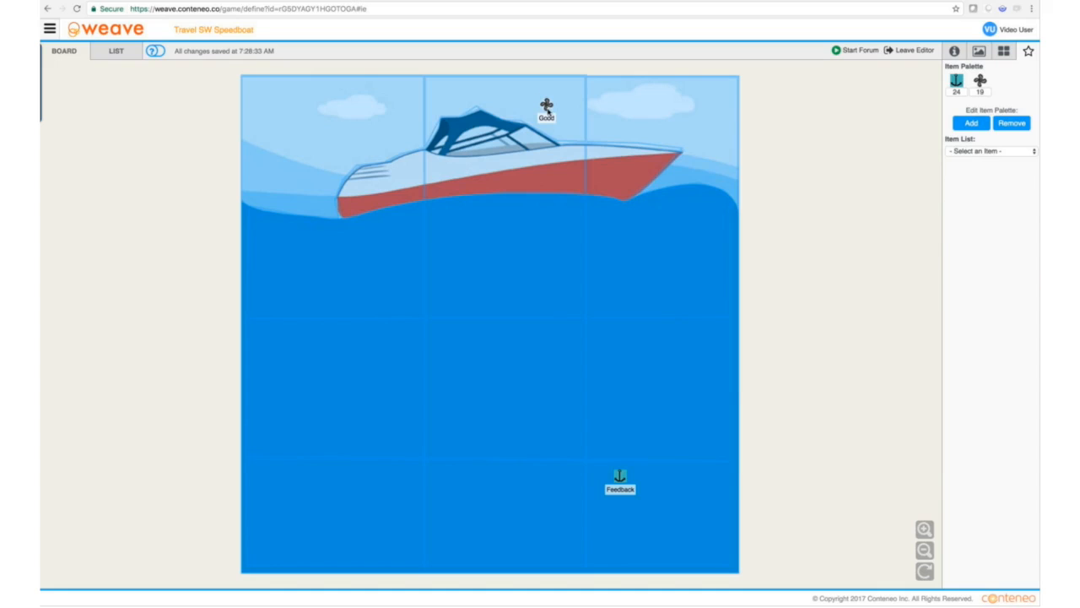
{"action": "left_click_drag", "start_coordinate": [549, 107], "coordinate": [766, 145]}
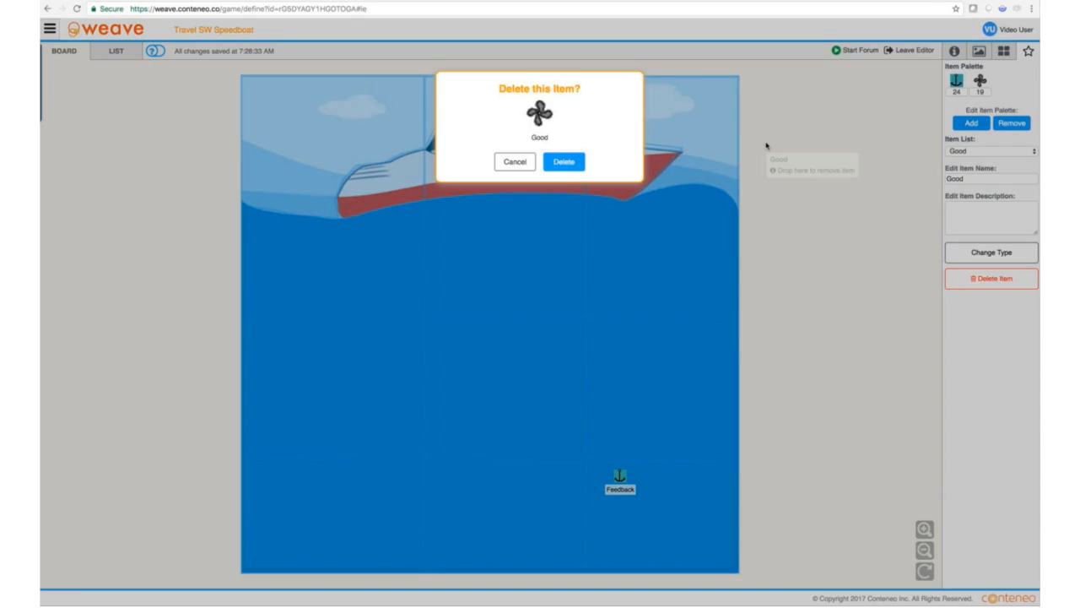
{"action": "left_click", "coordinate": [563, 161]}
{"action": "left_click", "coordinate": [621, 478]}
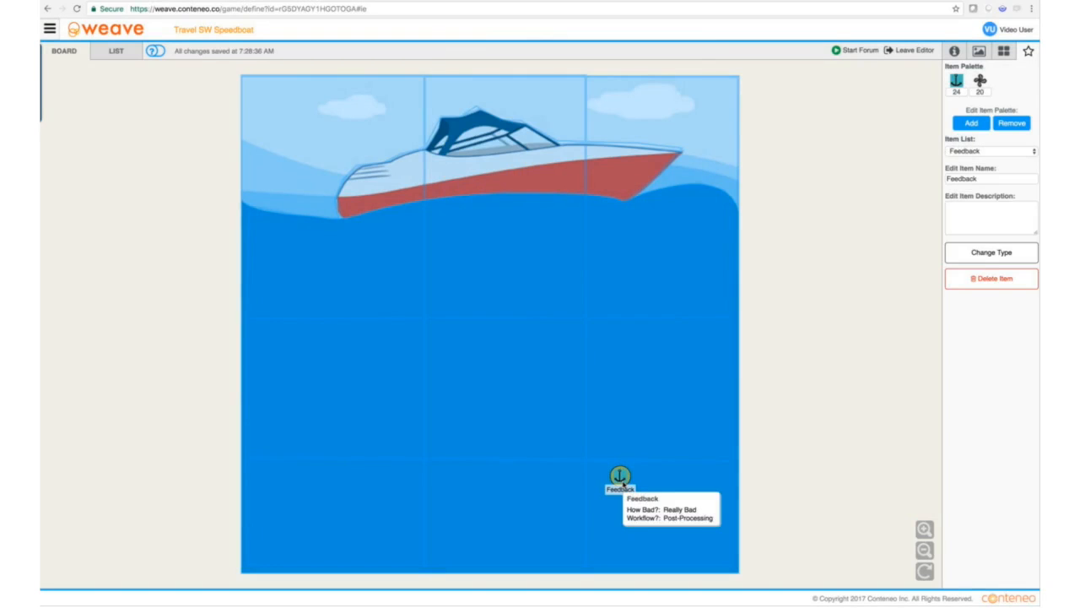
{"action": "left_click", "coordinate": [1009, 281]}
{"action": "left_click", "coordinate": [565, 165]}
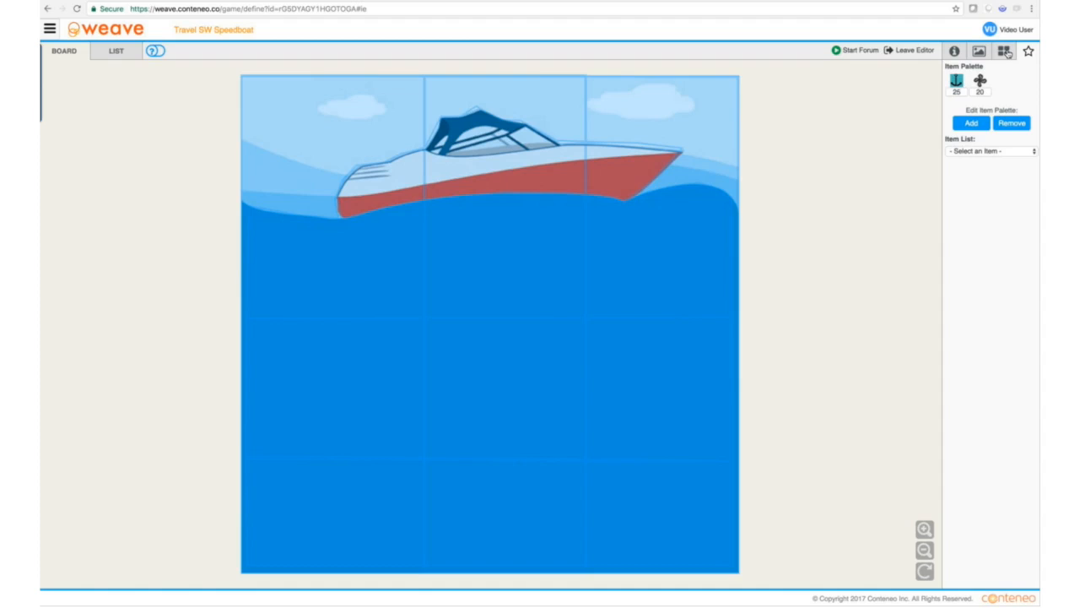
Check the board's region definitions, leaving them as they are, and exit the editor to the list of all frameworks
{"action": "left_click", "coordinate": [1007, 52]}
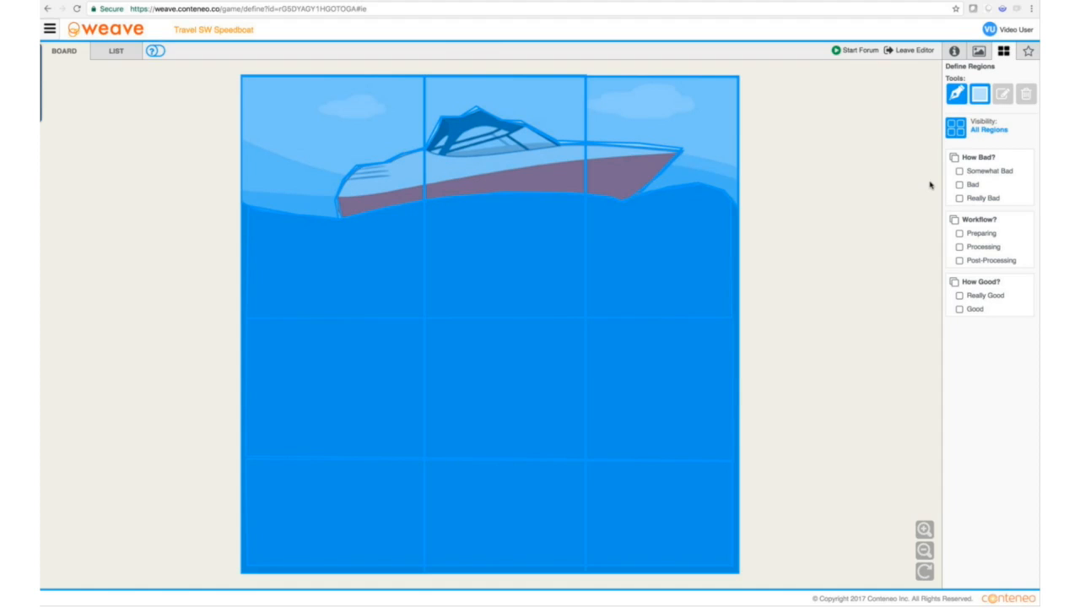
{"action": "left_click", "coordinate": [912, 52]}
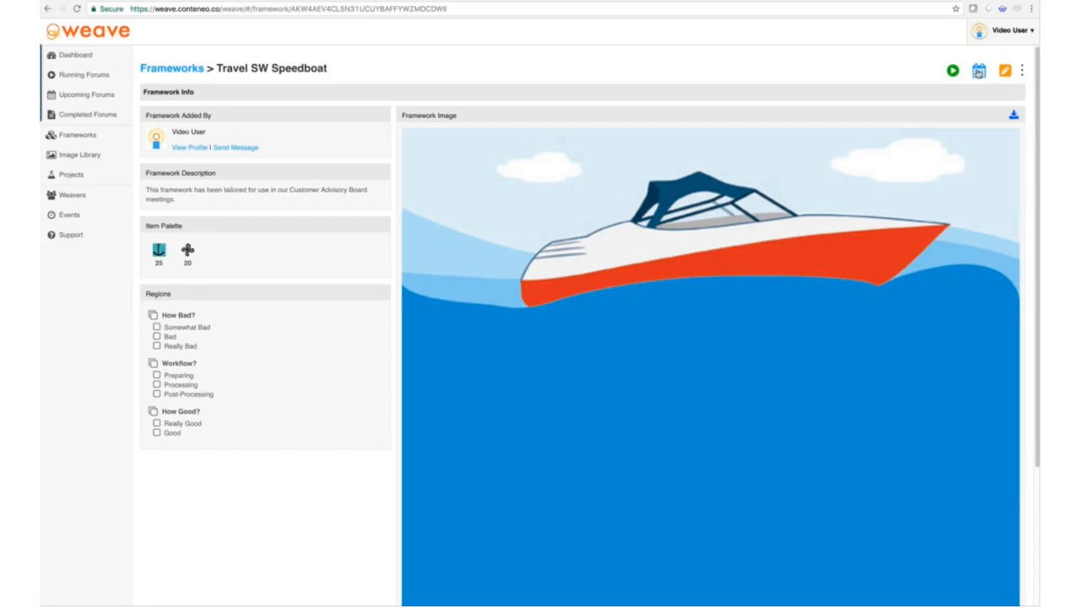
{"action": "left_click", "coordinate": [101, 136]}
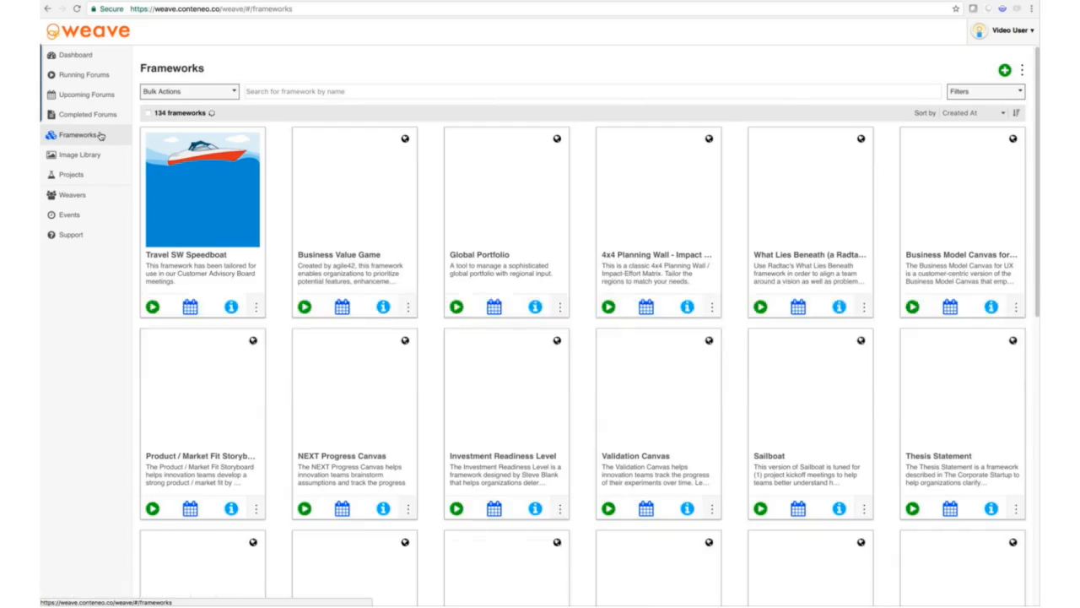